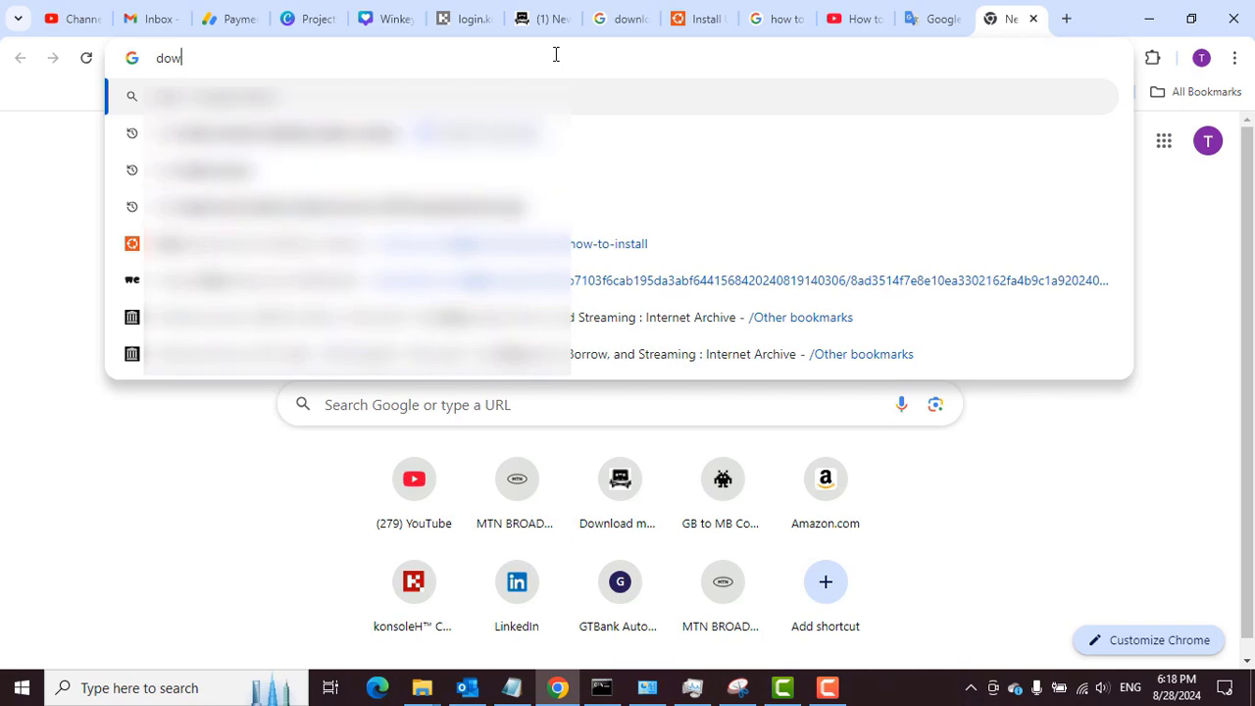
Search the web for "download rufus" and open the official rufus.ie site.
{"action": "type", "text": "nload rufus"}
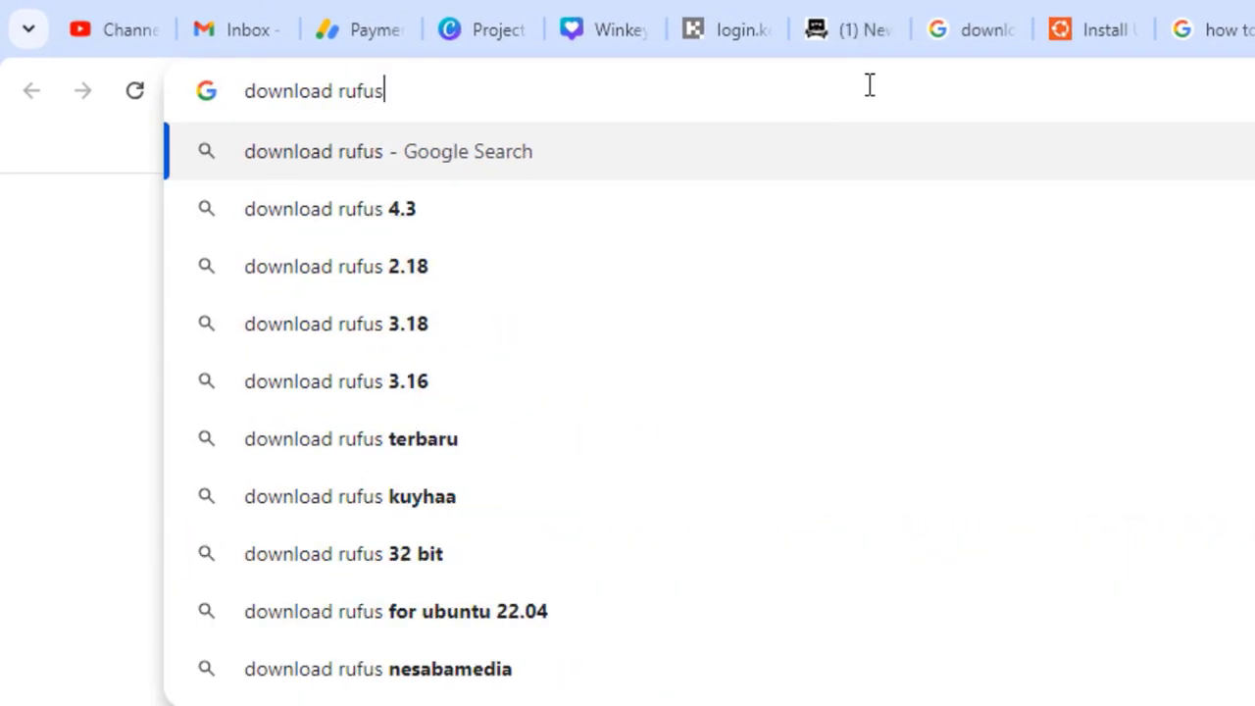
{"action": "key", "text": "Return"}
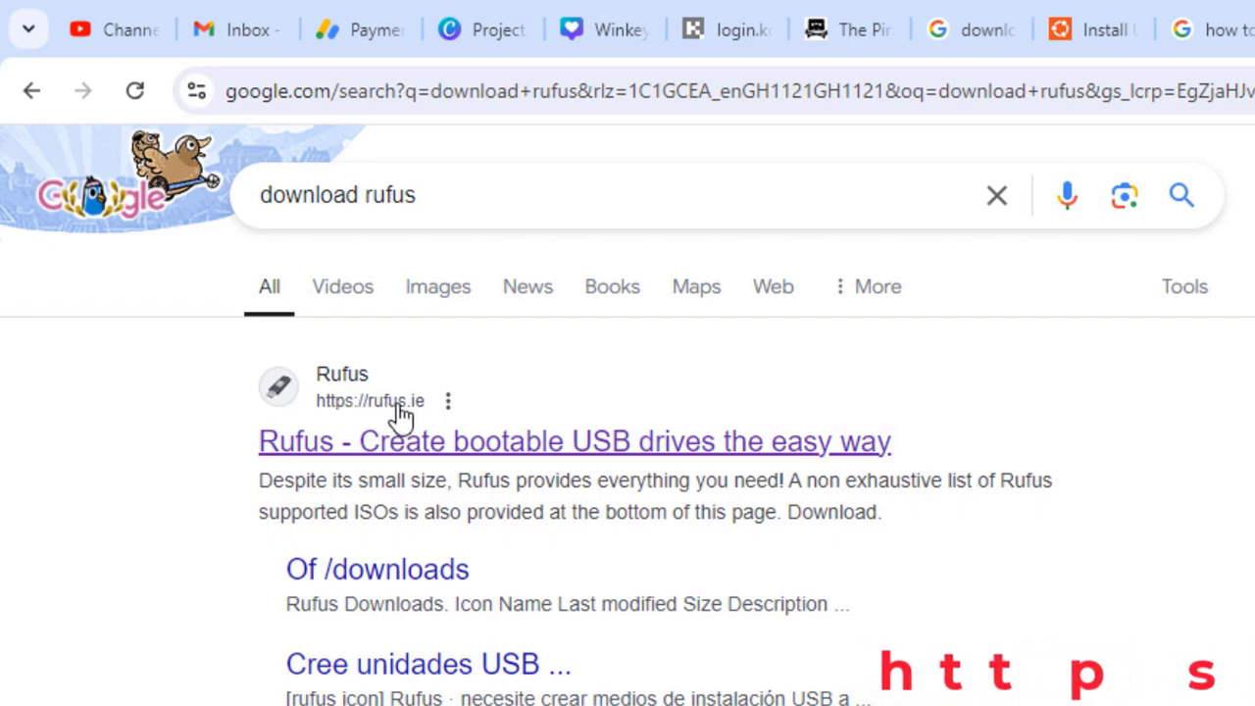
{"action": "left_click", "coordinate": [463, 457]}
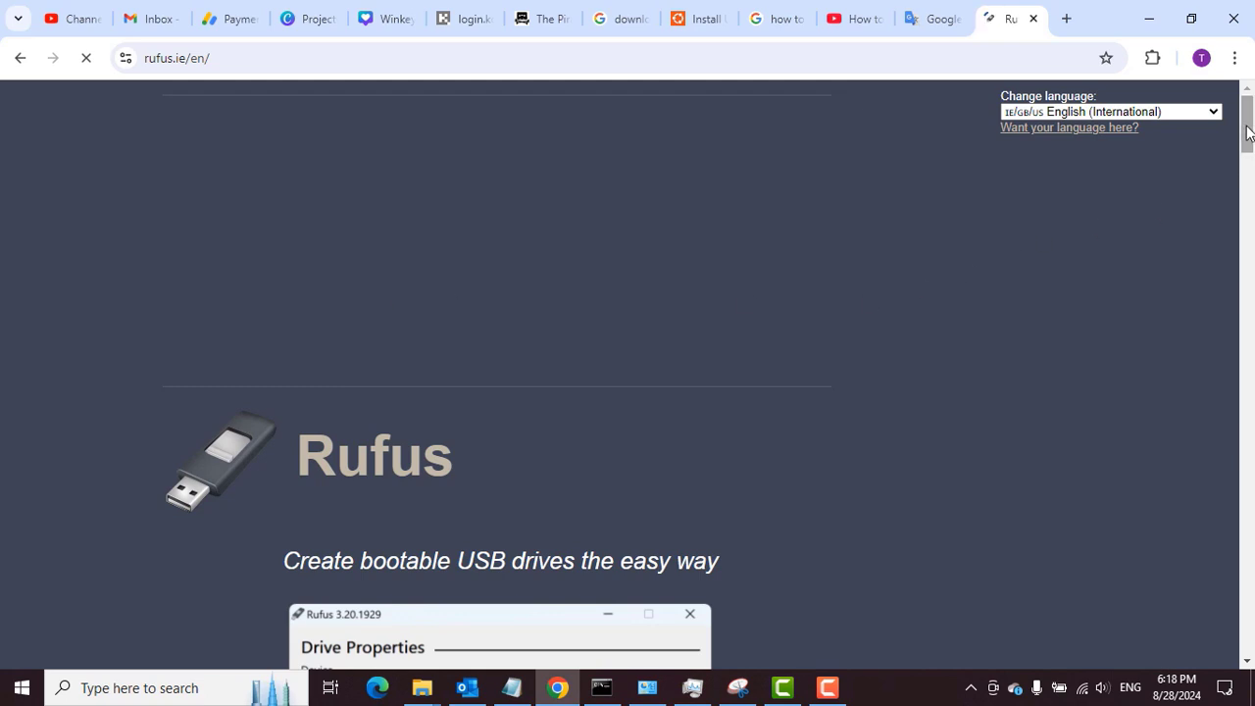
Download the standard Windows x64 release rufus-4.5.exe from the latest releases, dismissing the advertisement.
{"action": "left_click_drag", "start_coordinate": [1247, 132], "coordinate": [1249, 272]}
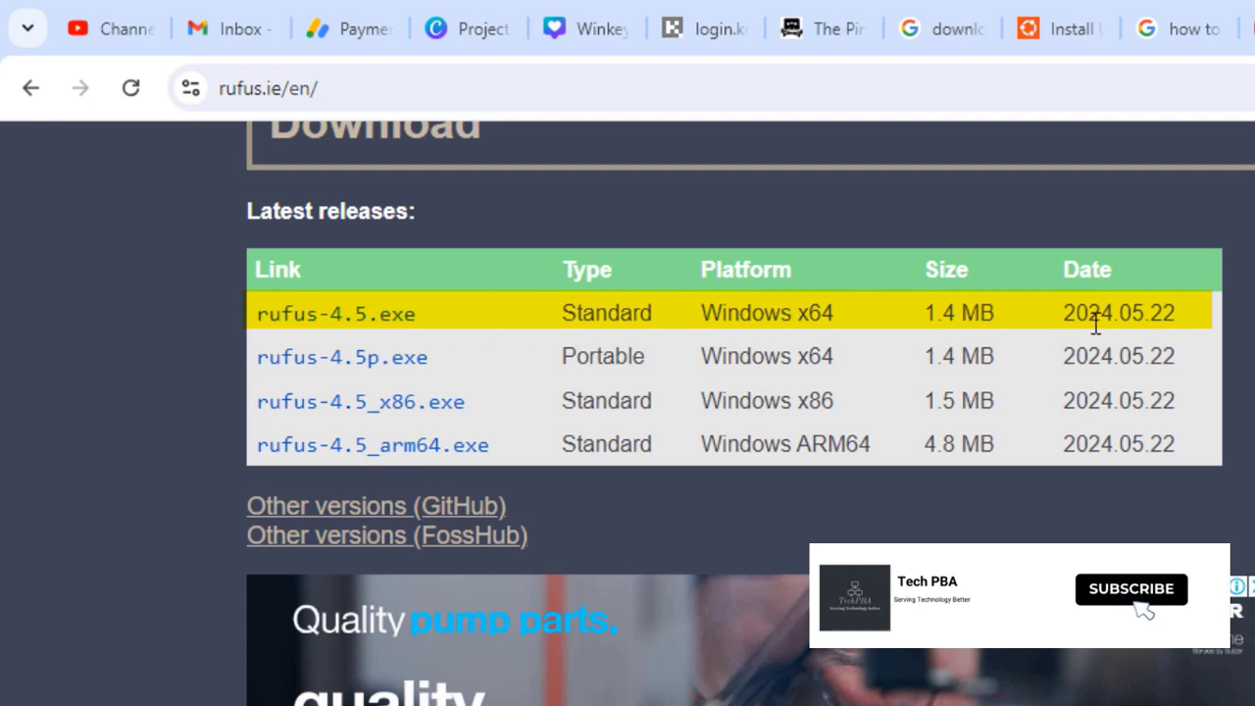
{"action": "left_click", "coordinate": [294, 328]}
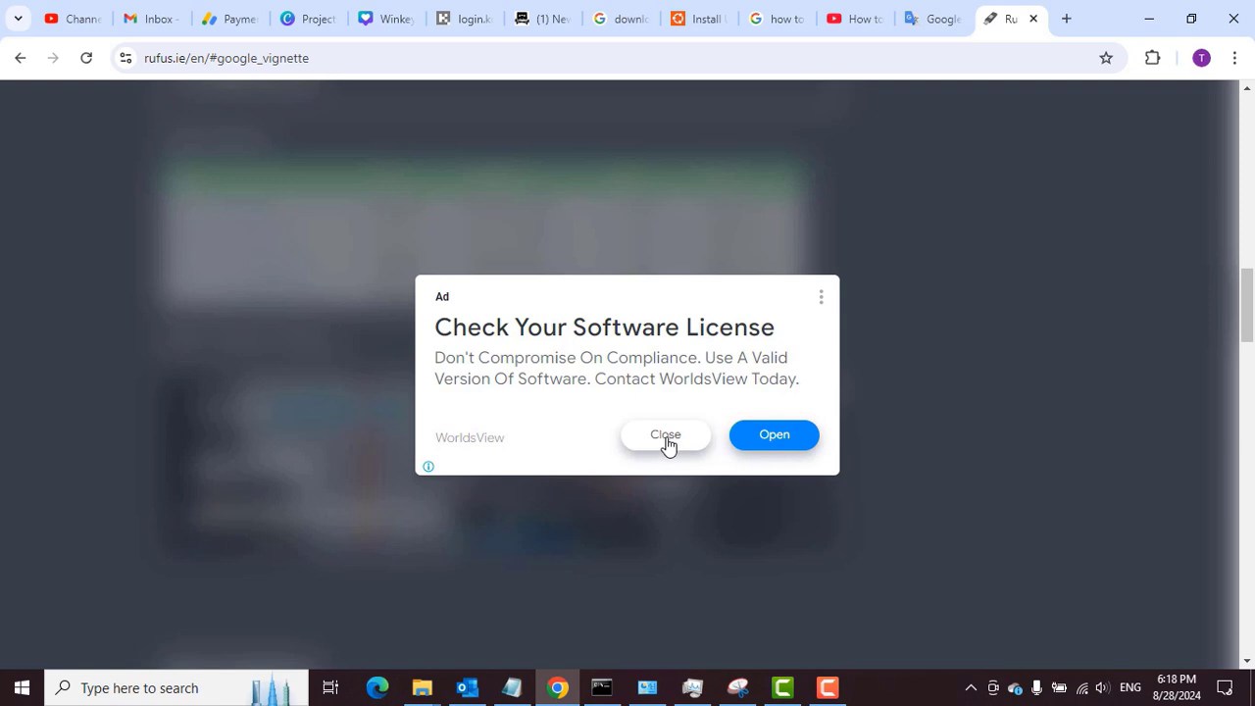
{"action": "left_click", "coordinate": [666, 435]}
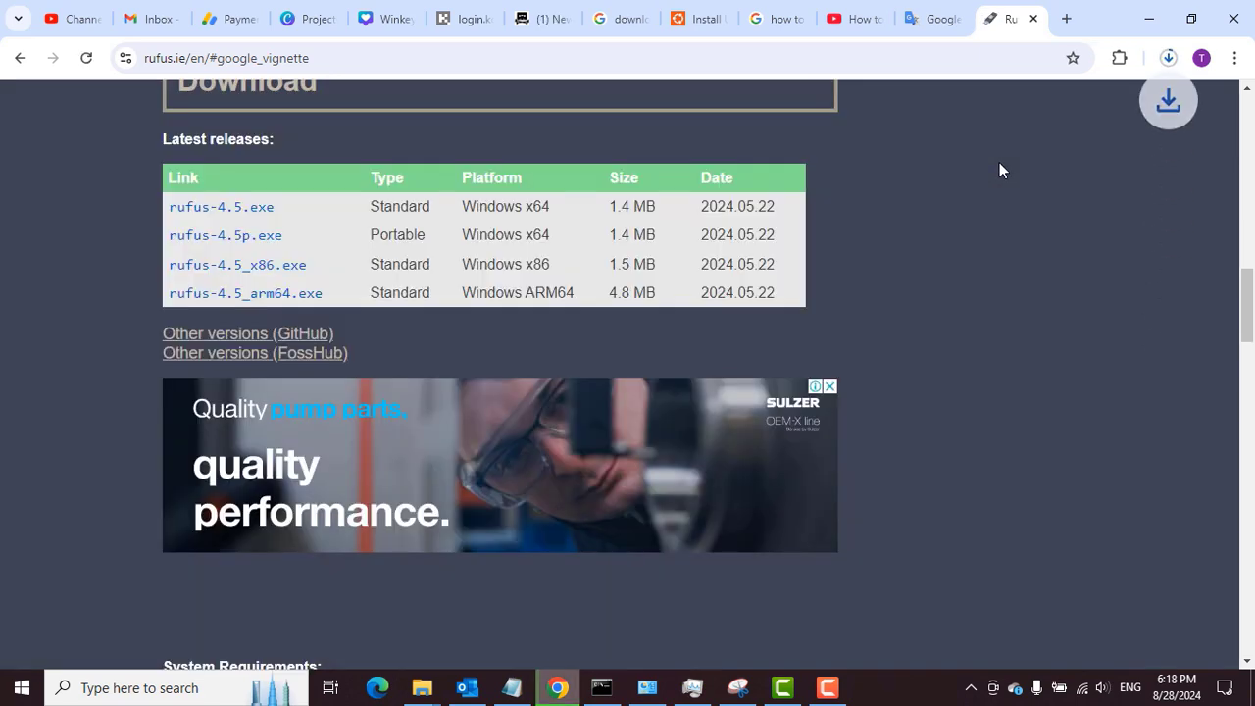
Show the downloaded Rufus 4.5 file in its folder, launch it and minimize the folder window.
{"action": "left_click", "coordinate": [1168, 58]}
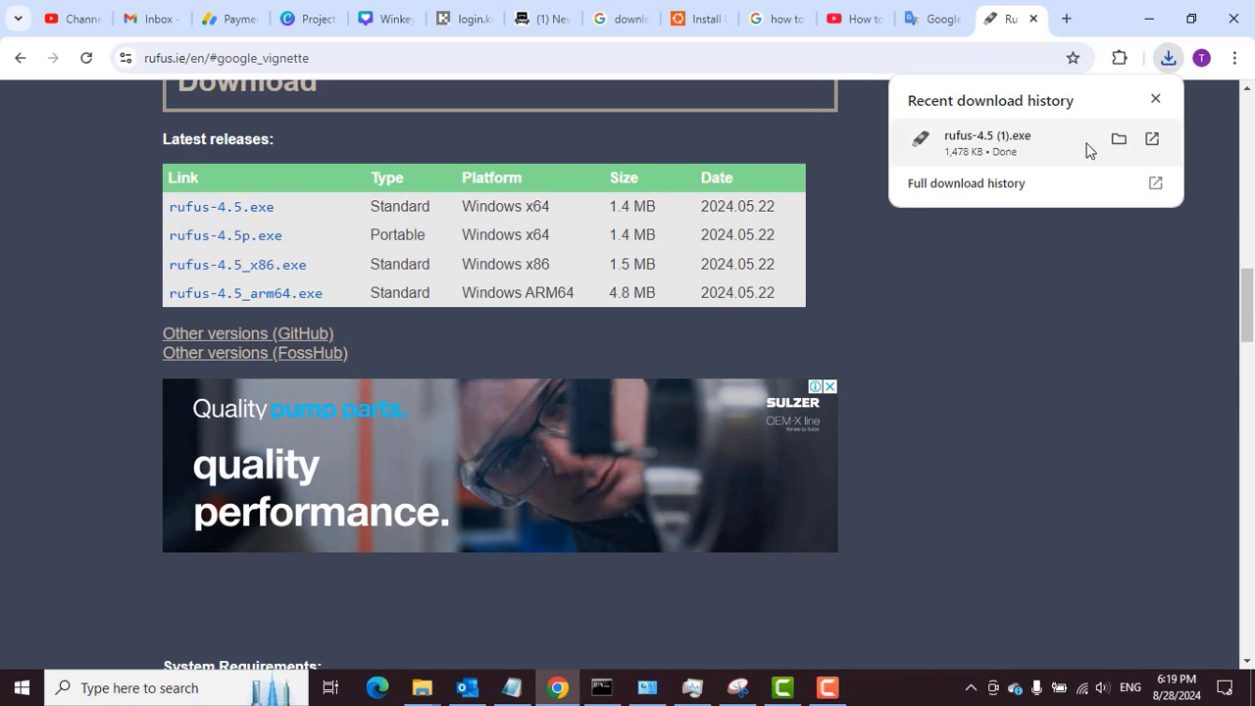
{"action": "left_click", "coordinate": [1119, 139]}
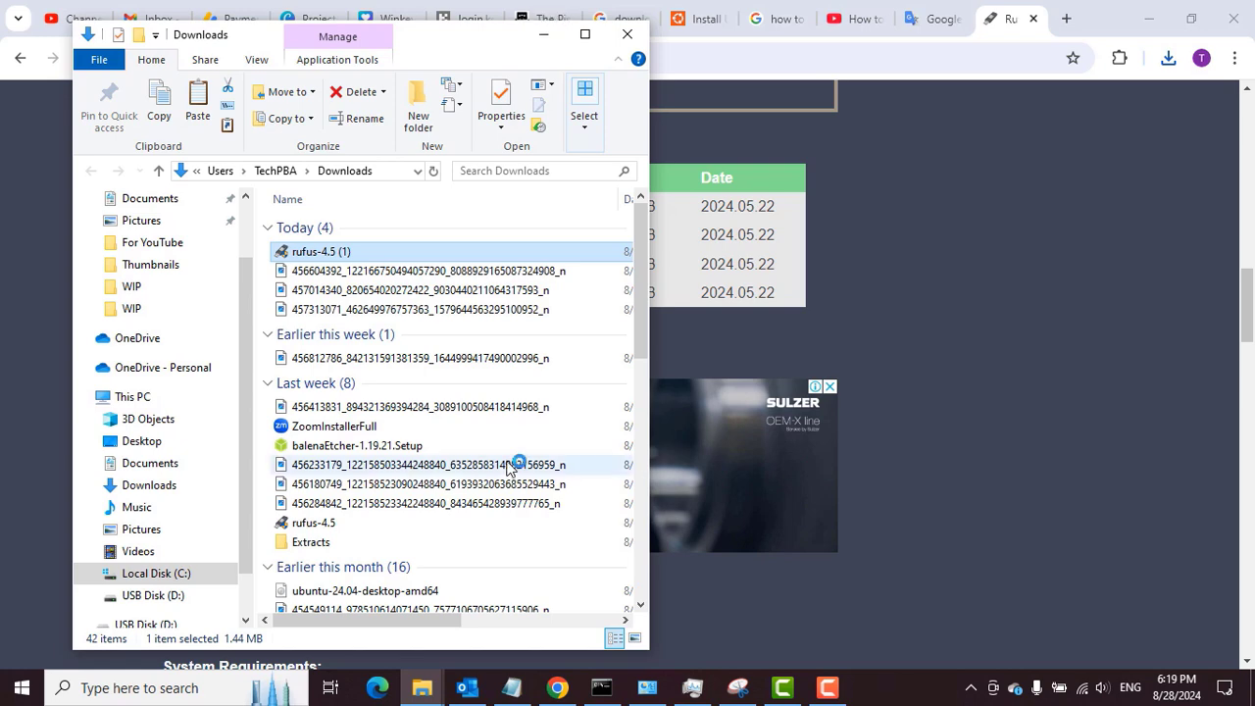
{"action": "left_click", "coordinate": [549, 37]}
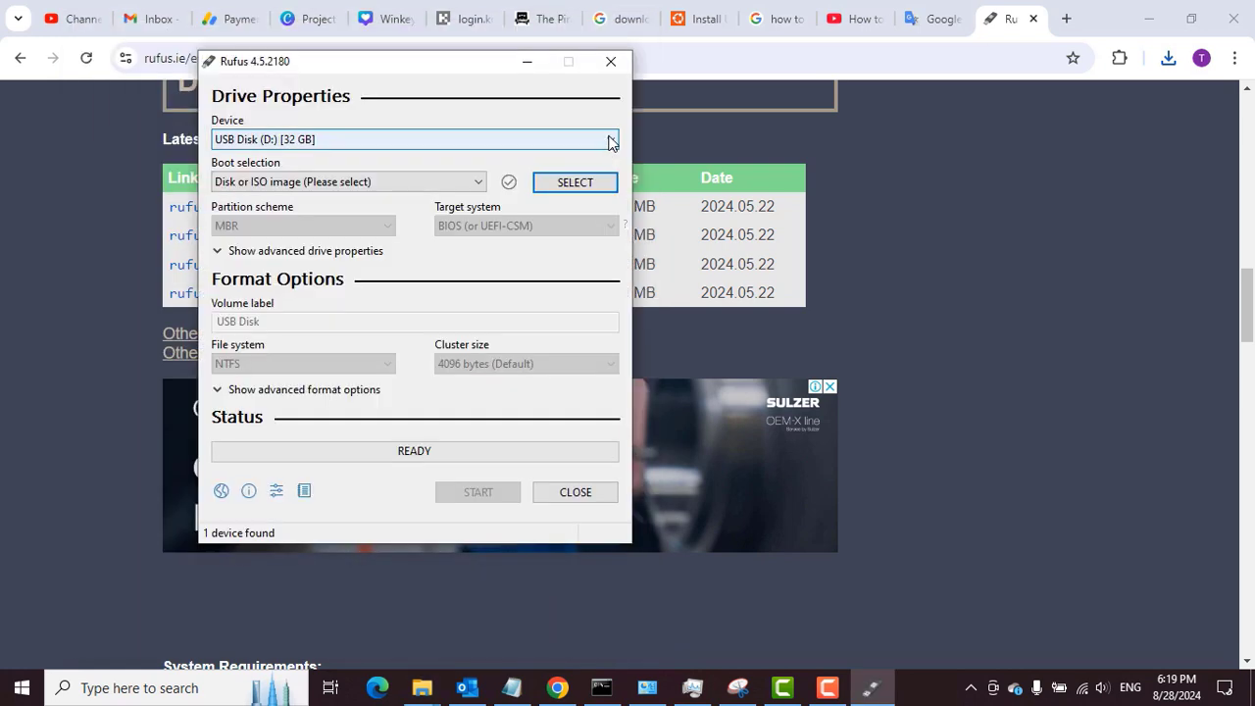
Select USB Disk (D:) as the target device and check that drive under This PC in File Explorer.
{"action": "left_click", "coordinate": [333, 141]}
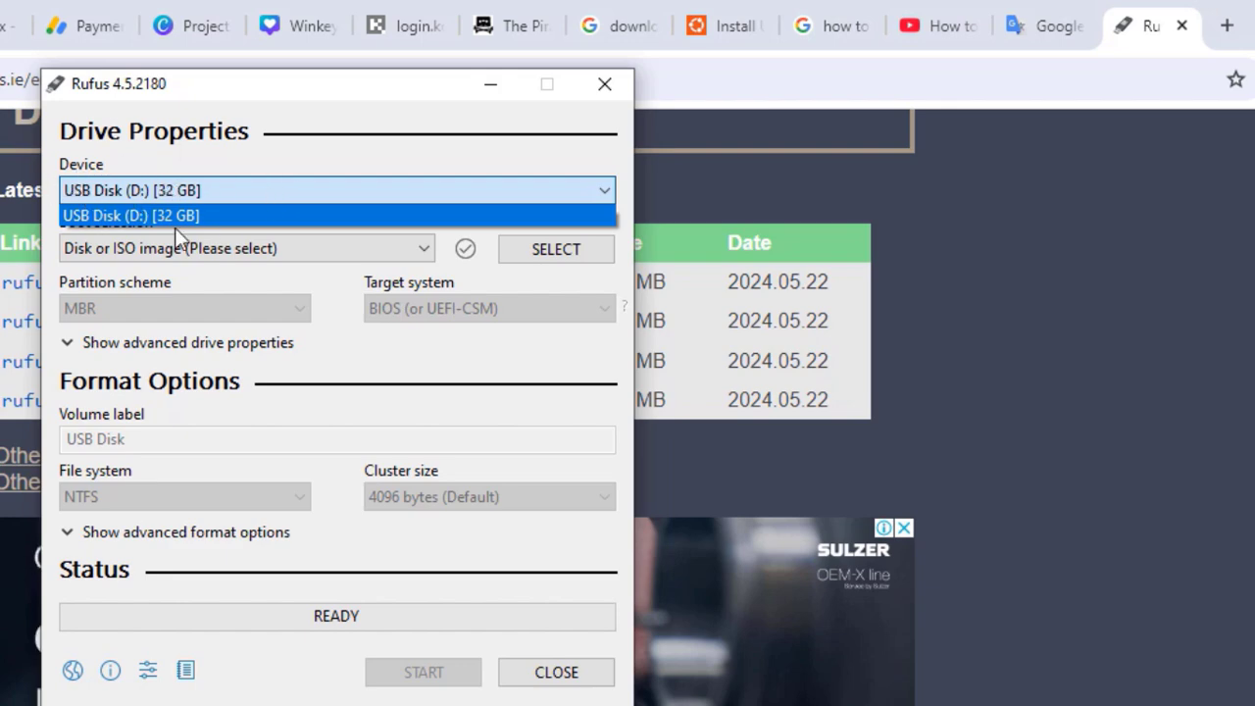
{"action": "left_click", "coordinate": [129, 195]}
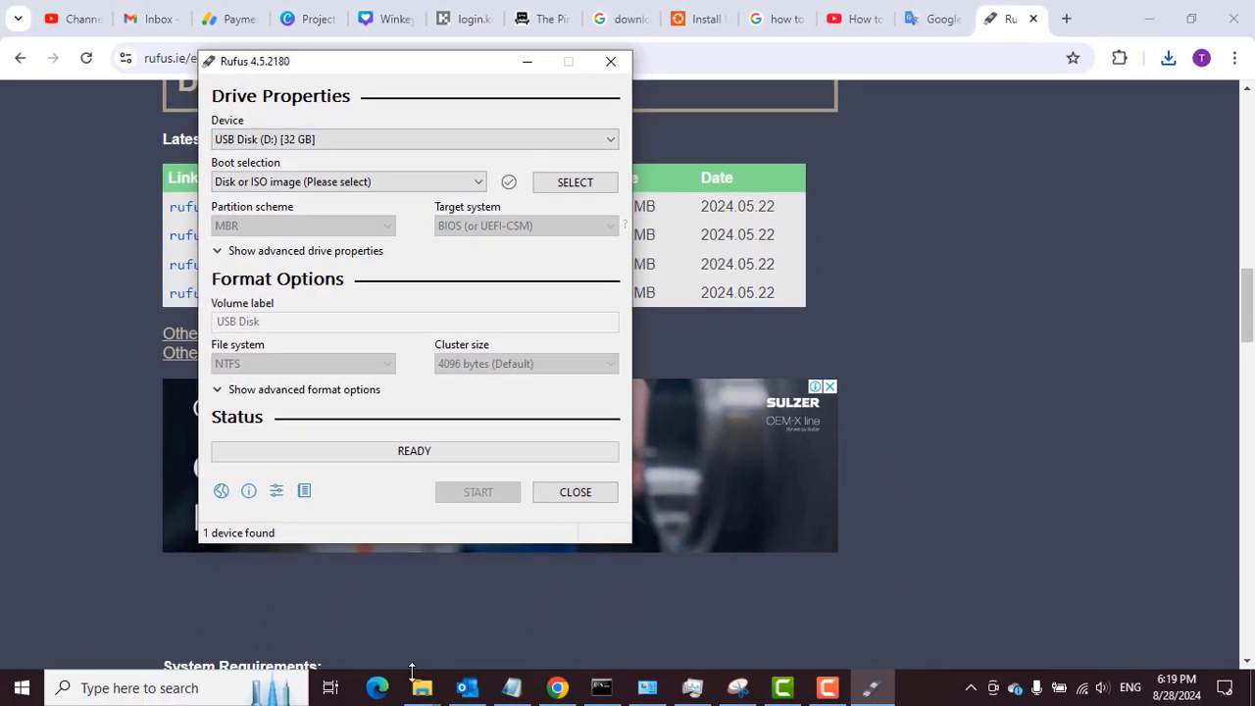
{"action": "mouse_move", "coordinate": [418, 696]}
{"action": "left_click", "coordinate": [336, 628]}
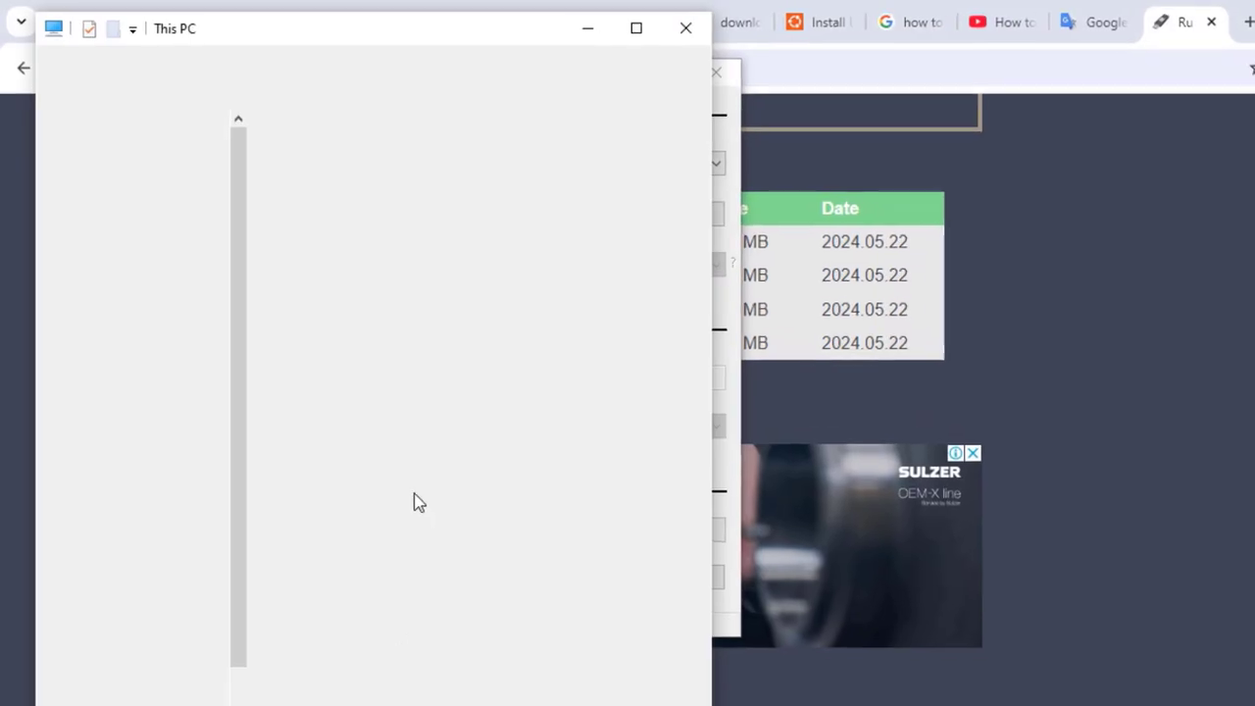
{"action": "double_click", "coordinate": [432, 312]}
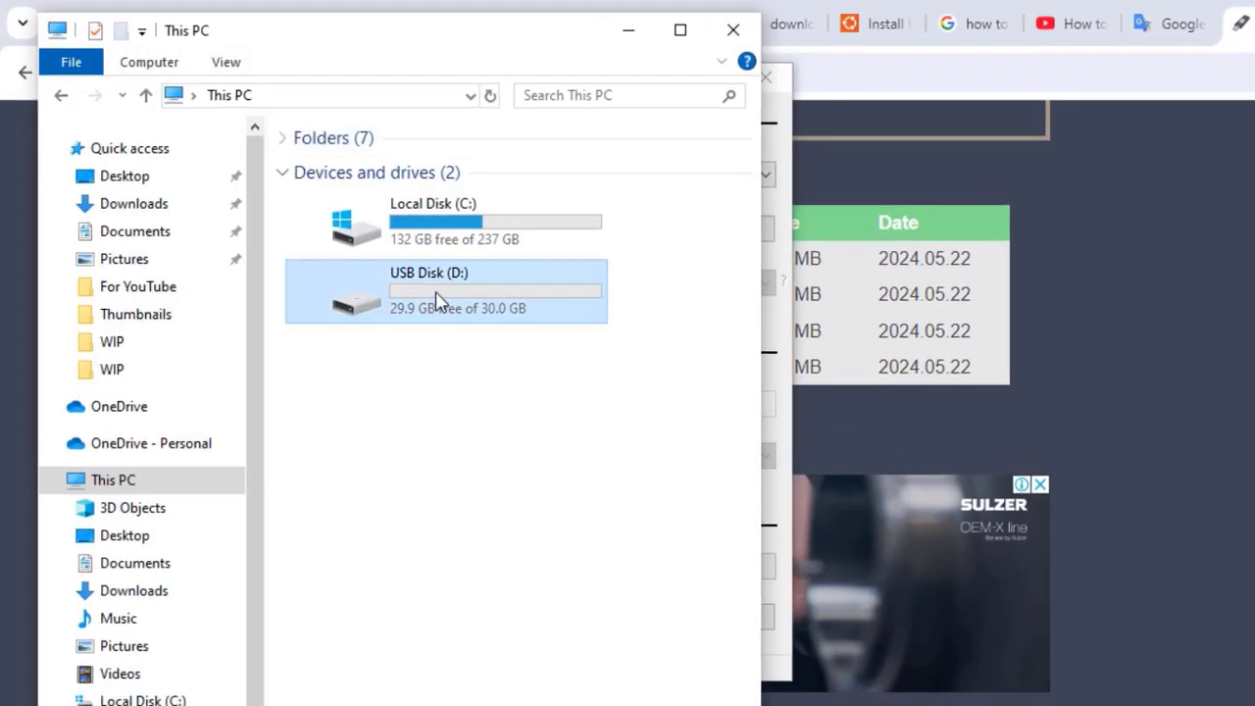
{"action": "left_click", "coordinate": [216, 95]}
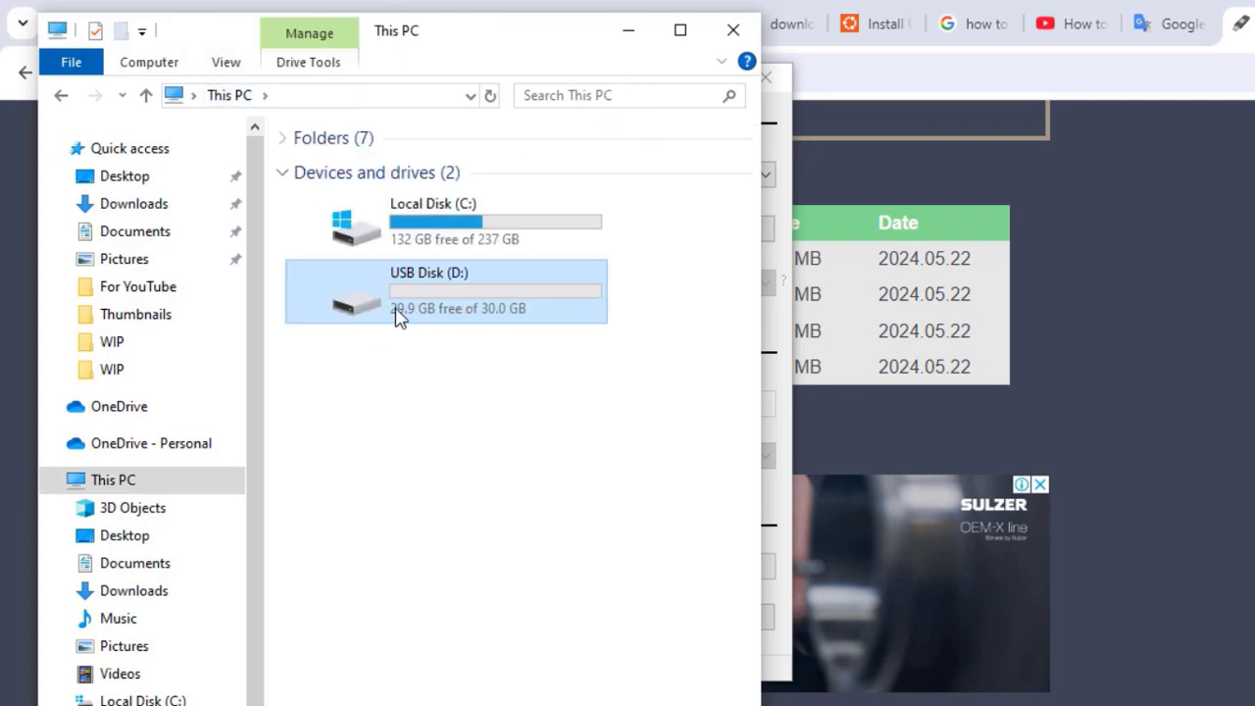
{"action": "left_click", "coordinate": [627, 30]}
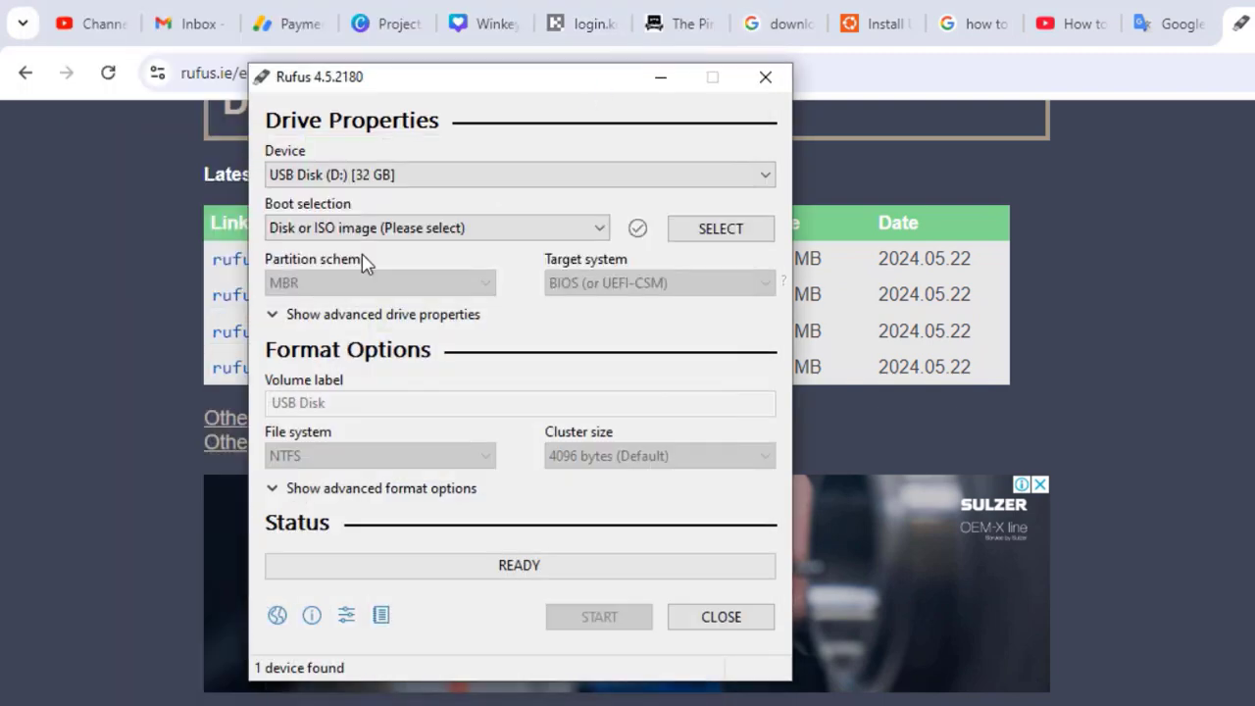
{"action": "left_click", "coordinate": [437, 175]}
{"action": "left_click", "coordinate": [420, 182]}
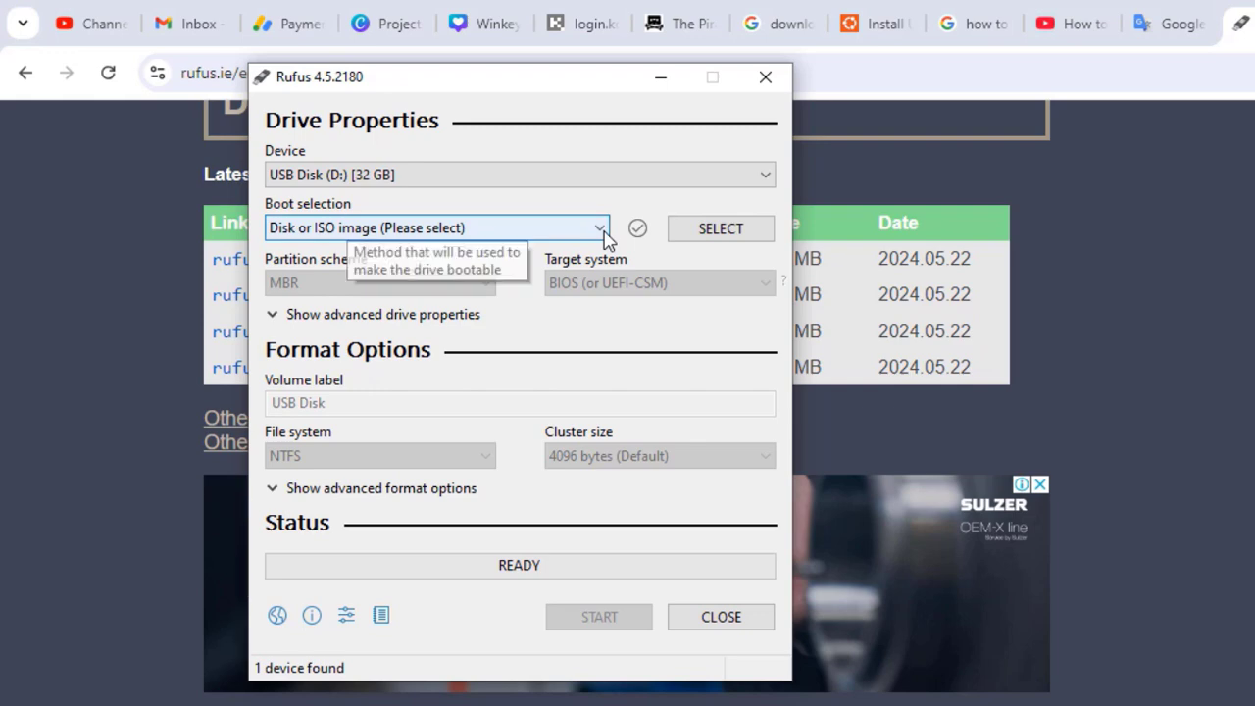
Load the Win7_sp1_32-64_EN image from the Win7 folder on the Desktop as the boot selection.
{"action": "left_click", "coordinate": [720, 231]}
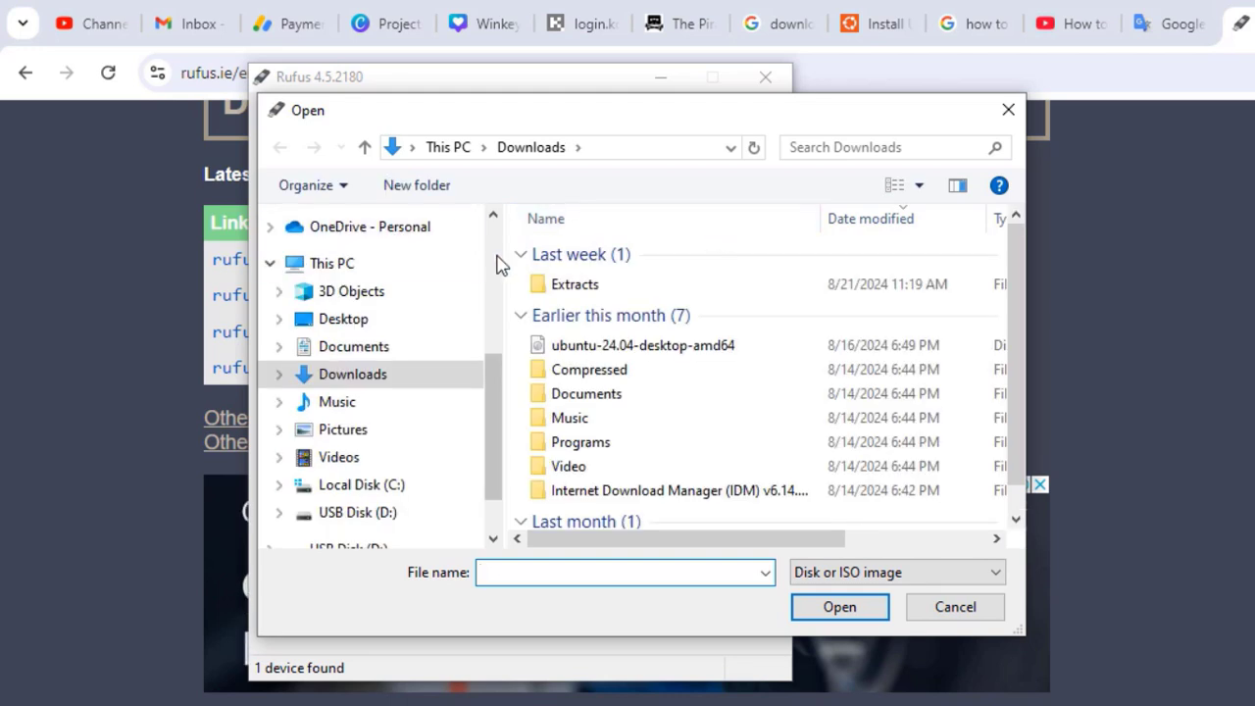
{"action": "scroll", "coordinate": [500, 261], "scroll_direction": "up", "scroll_amount": 5}
{"action": "left_click", "coordinate": [364, 266]}
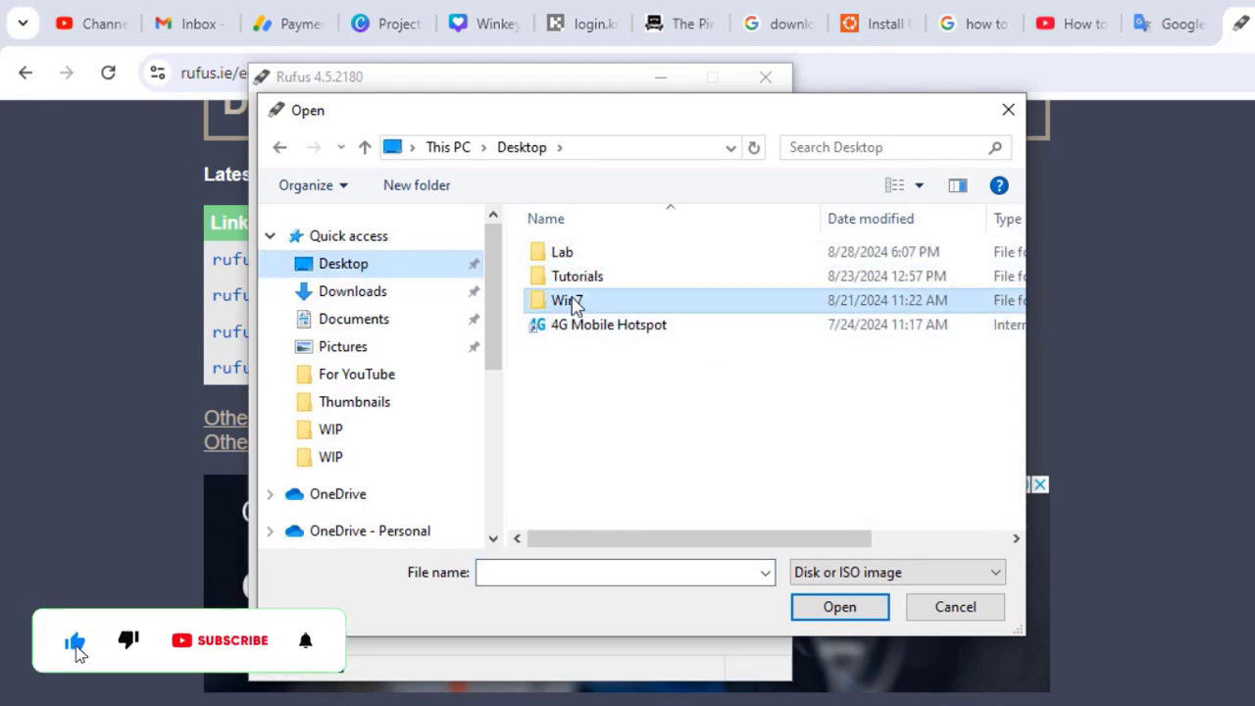
{"action": "double_click", "coordinate": [578, 300]}
{"action": "left_click", "coordinate": [650, 255]}
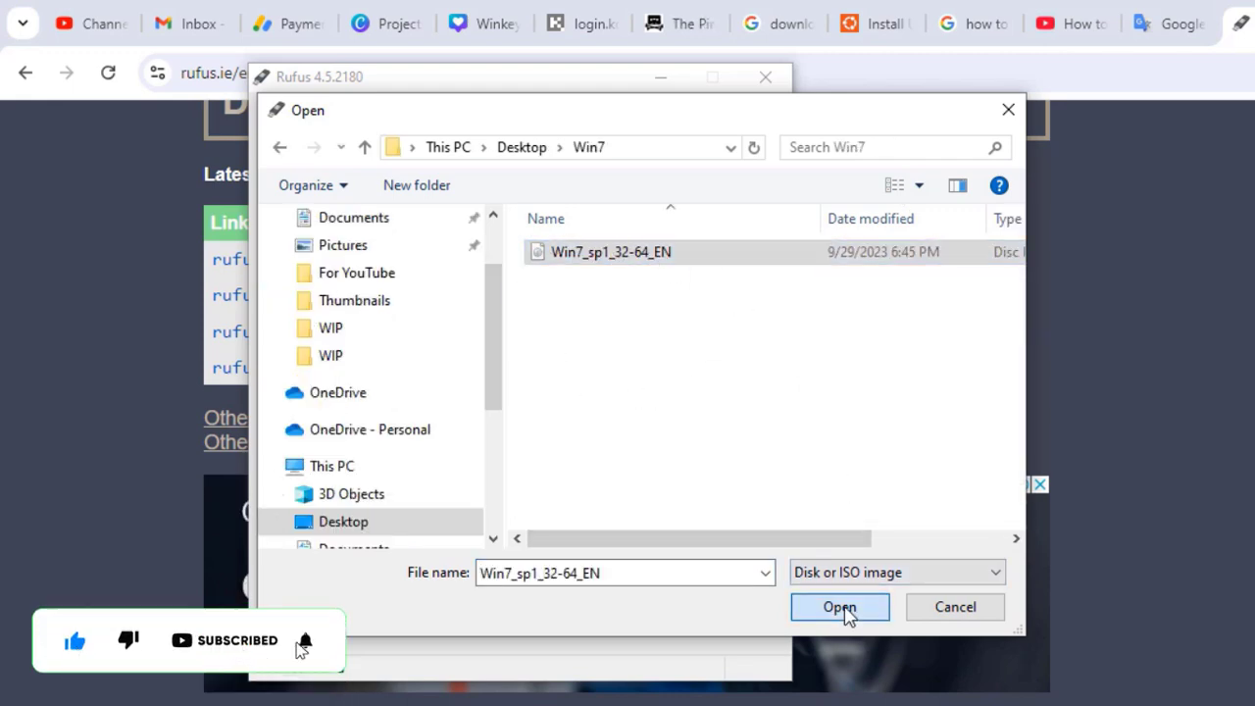
{"action": "left_click", "coordinate": [841, 606]}
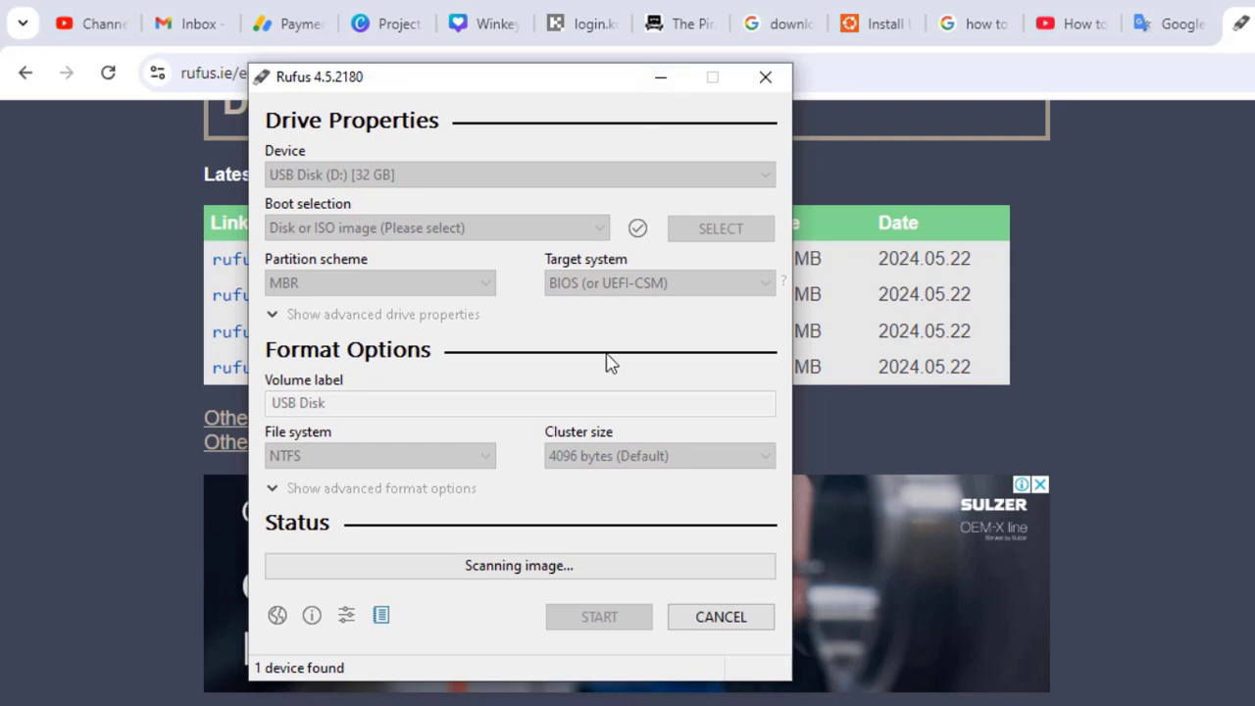
Review the boot selection and use the MBR partition scheme with BIOS (or UEFI-CSM) as the target system.
{"action": "left_click", "coordinate": [598, 230]}
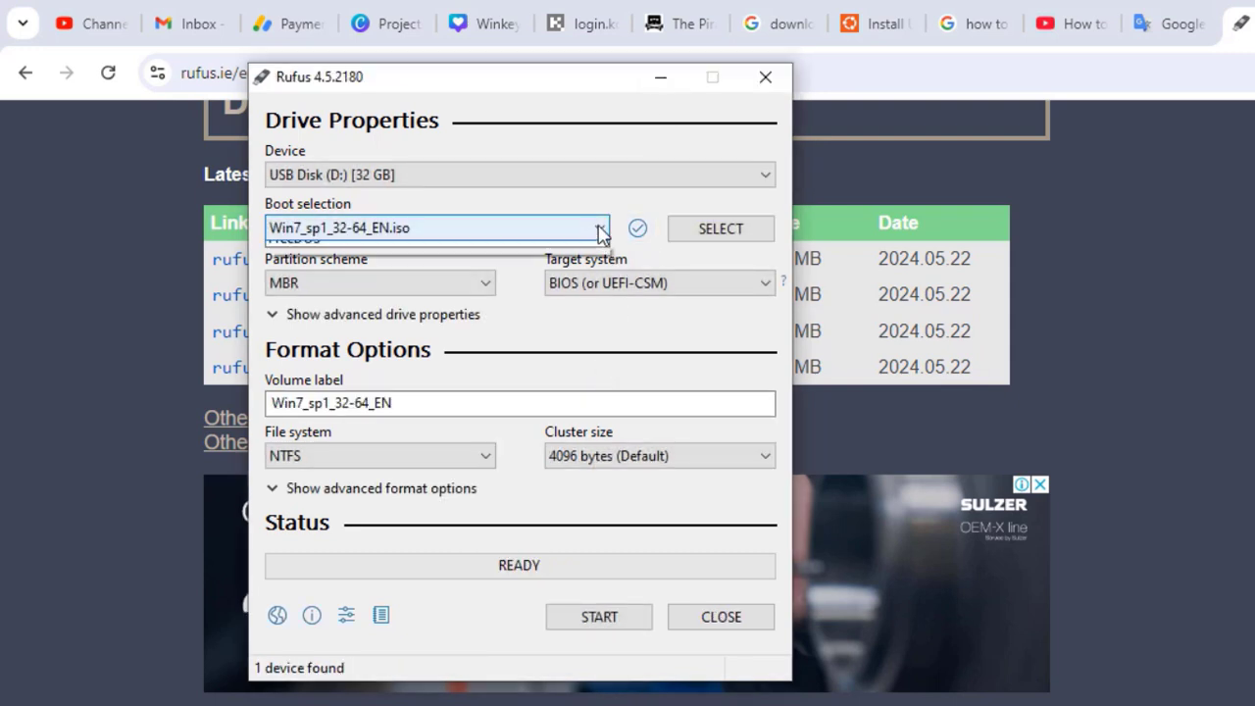
{"action": "left_click", "coordinate": [599, 227]}
{"action": "left_click", "coordinate": [483, 283]}
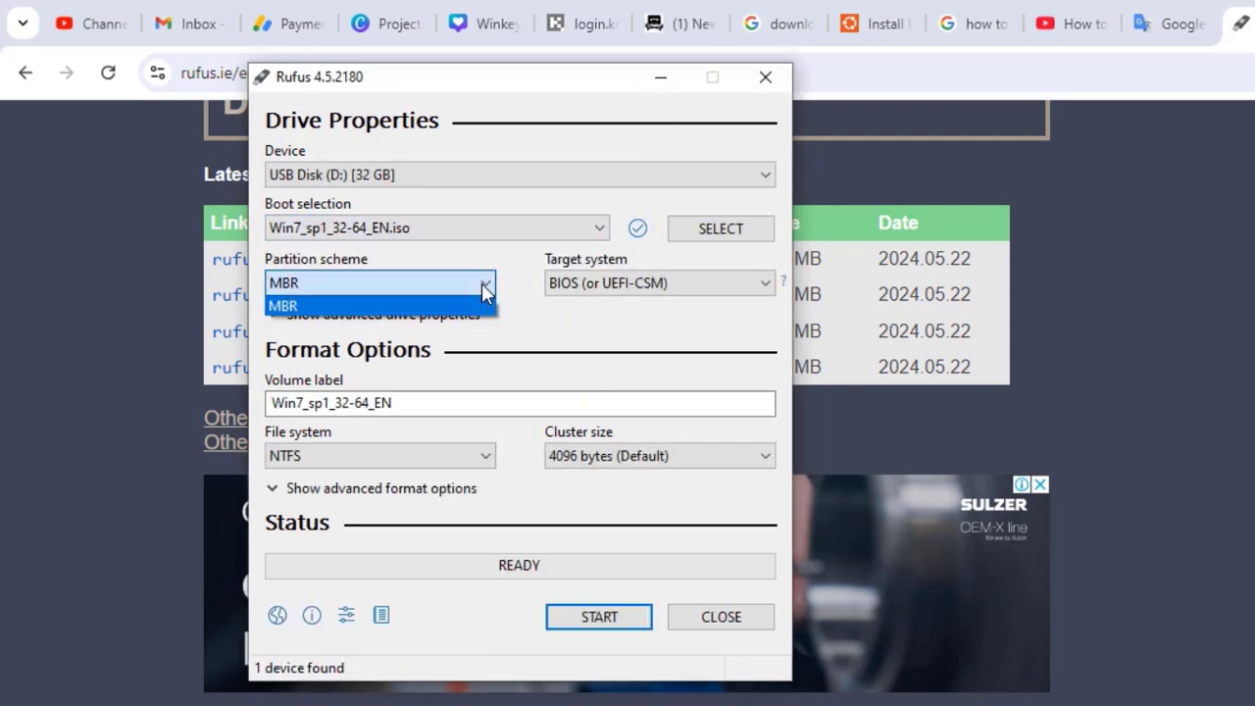
{"action": "left_click", "coordinate": [484, 284]}
{"action": "left_click", "coordinate": [764, 283]}
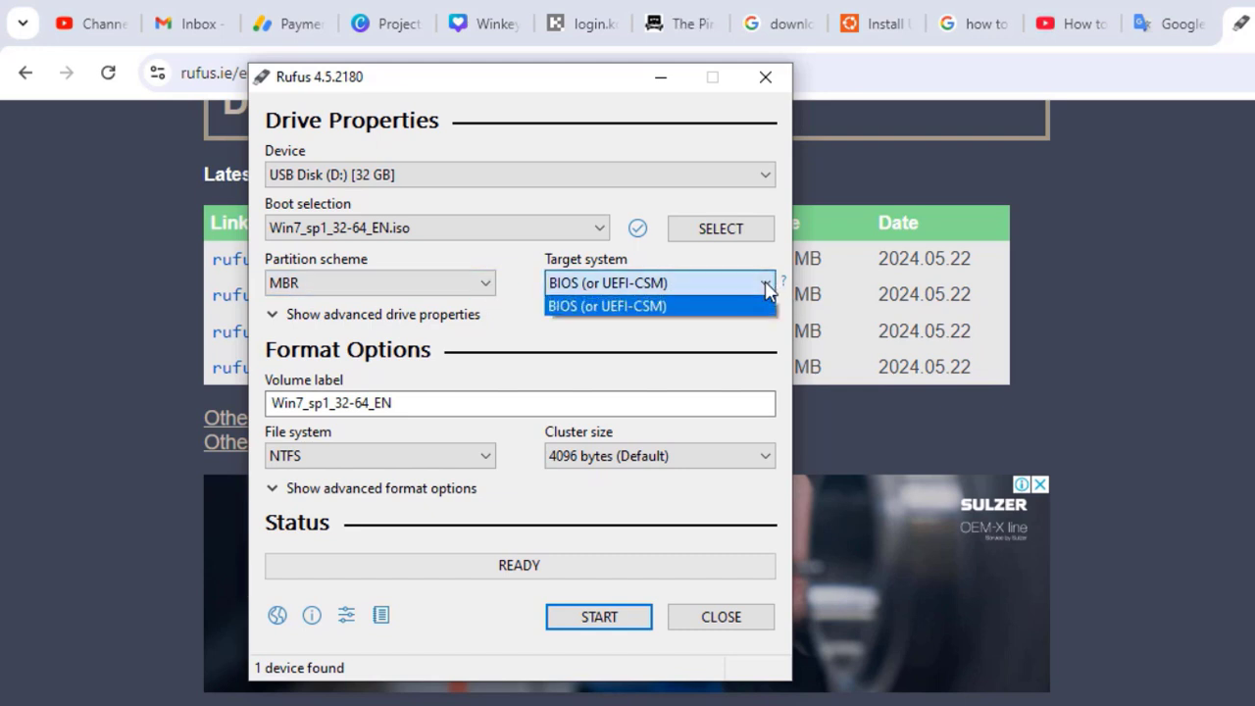
{"action": "left_click", "coordinate": [614, 305]}
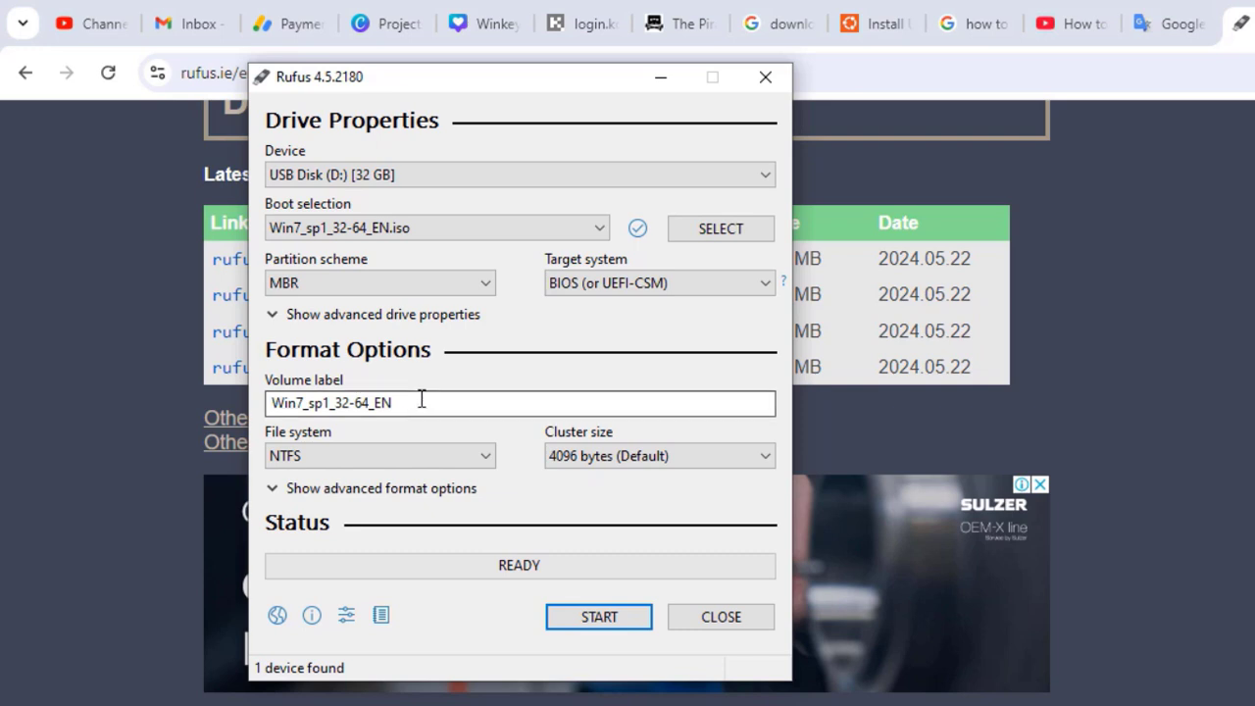
Replace the volume label with "Winodws 7".
{"action": "left_click_drag", "start_coordinate": [420, 400], "coordinate": [235, 402]}
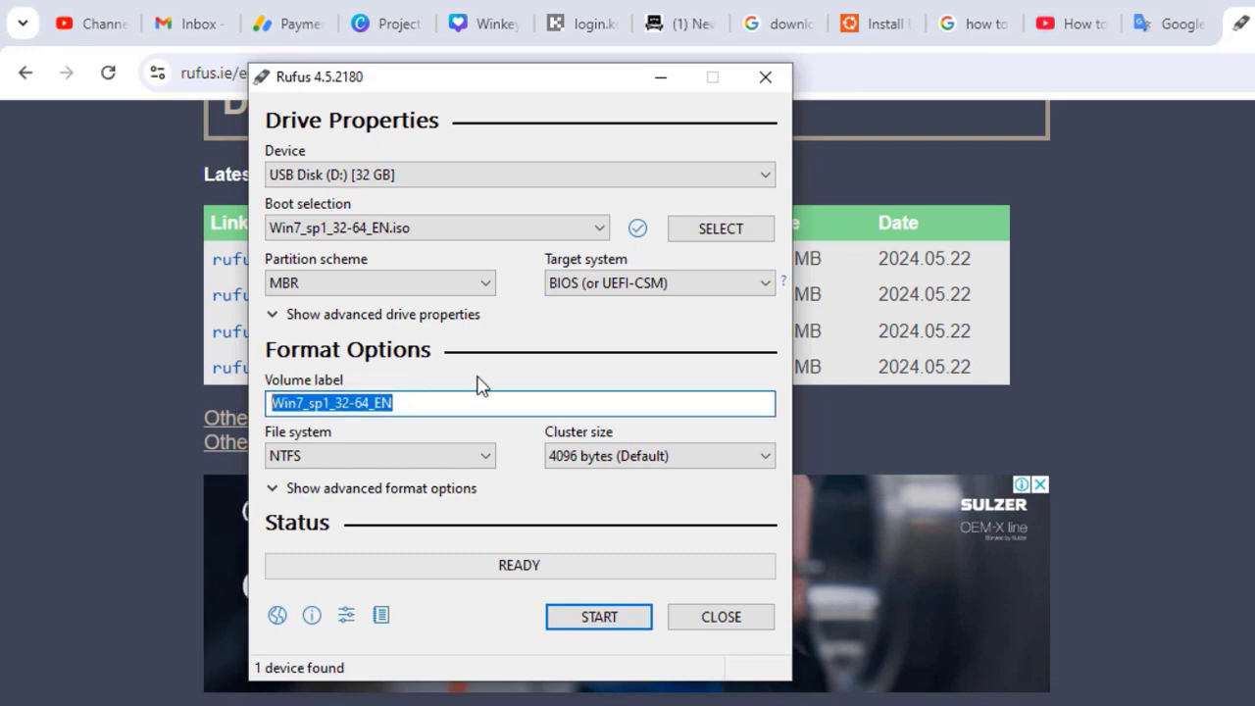
{"action": "key", "text": "BackSpace"}
{"action": "type", "text": "Winod"}
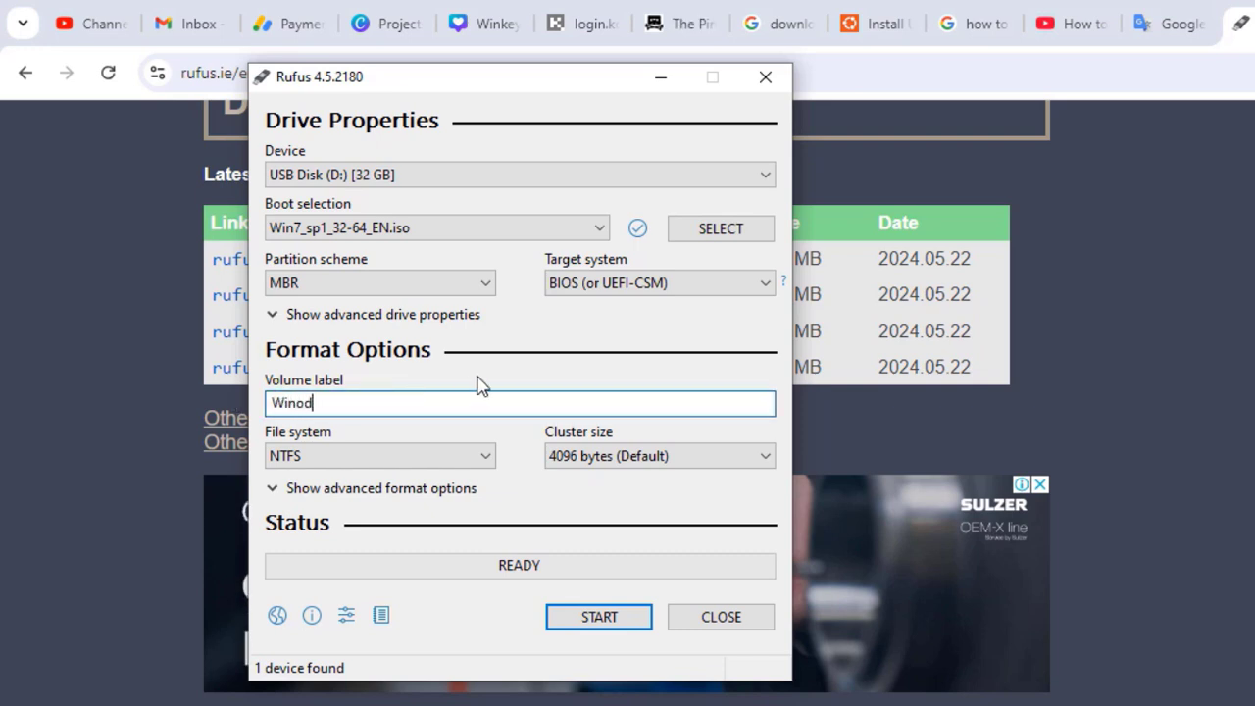
{"action": "key", "text": "BackSpace"}
{"action": "key", "text": "BackSpace"}
{"action": "type", "text": "dows 7"}
Check the available file system and cluster size choices in the format options.
{"action": "left_click", "coordinate": [393, 464]}
{"action": "left_click", "coordinate": [393, 464]}
{"action": "left_click", "coordinate": [711, 461]}
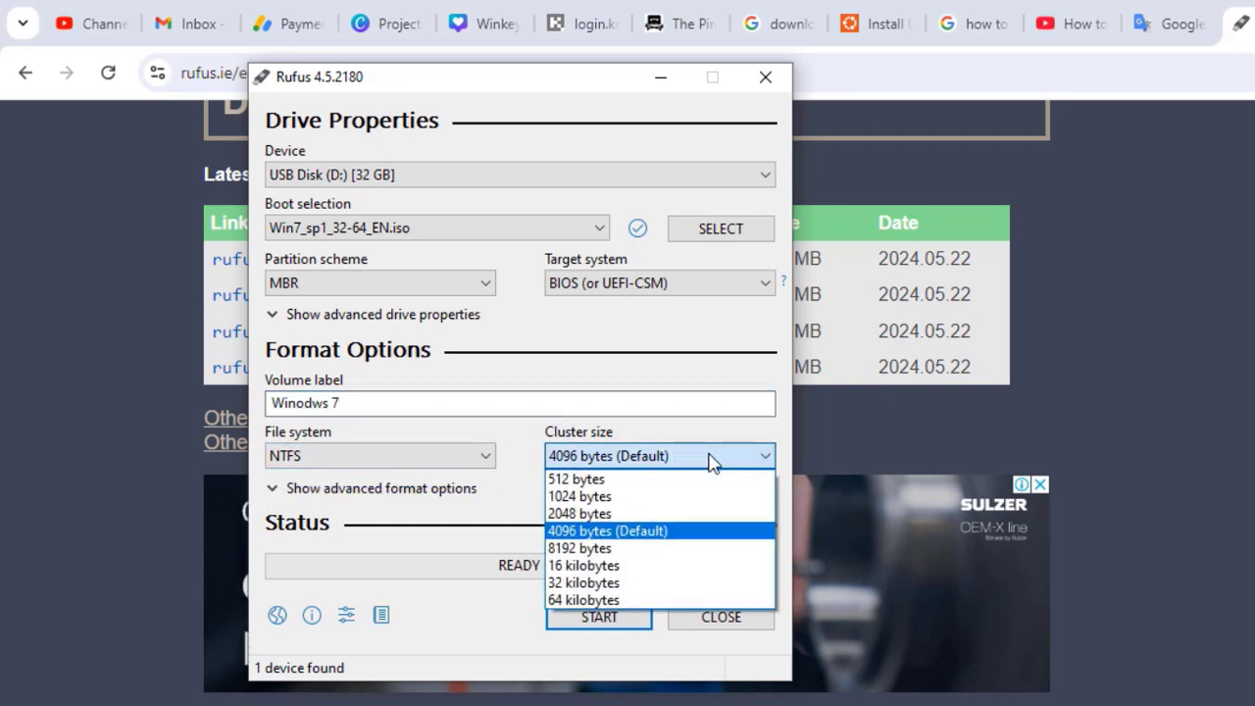
{"action": "left_click", "coordinate": [710, 461]}
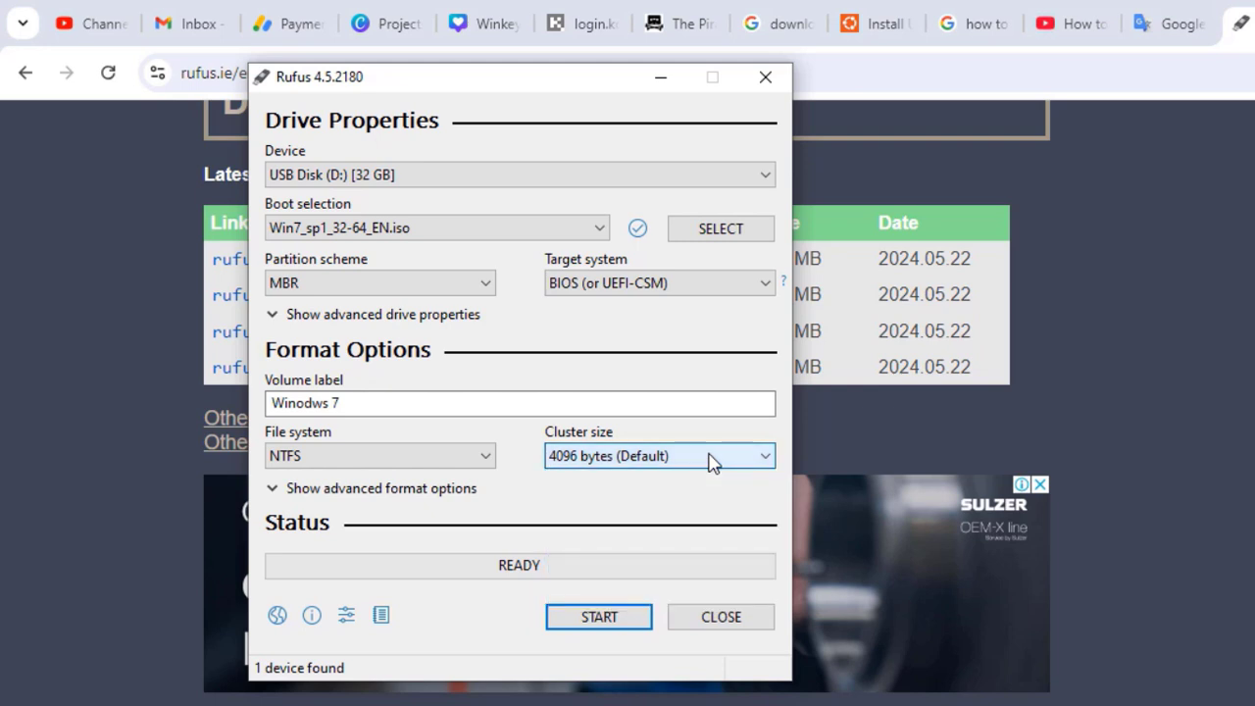
Write the Windows 7 image to the USB drive, accepting the erasure of its data, and close Rufus once finished.
{"action": "left_click", "coordinate": [599, 617]}
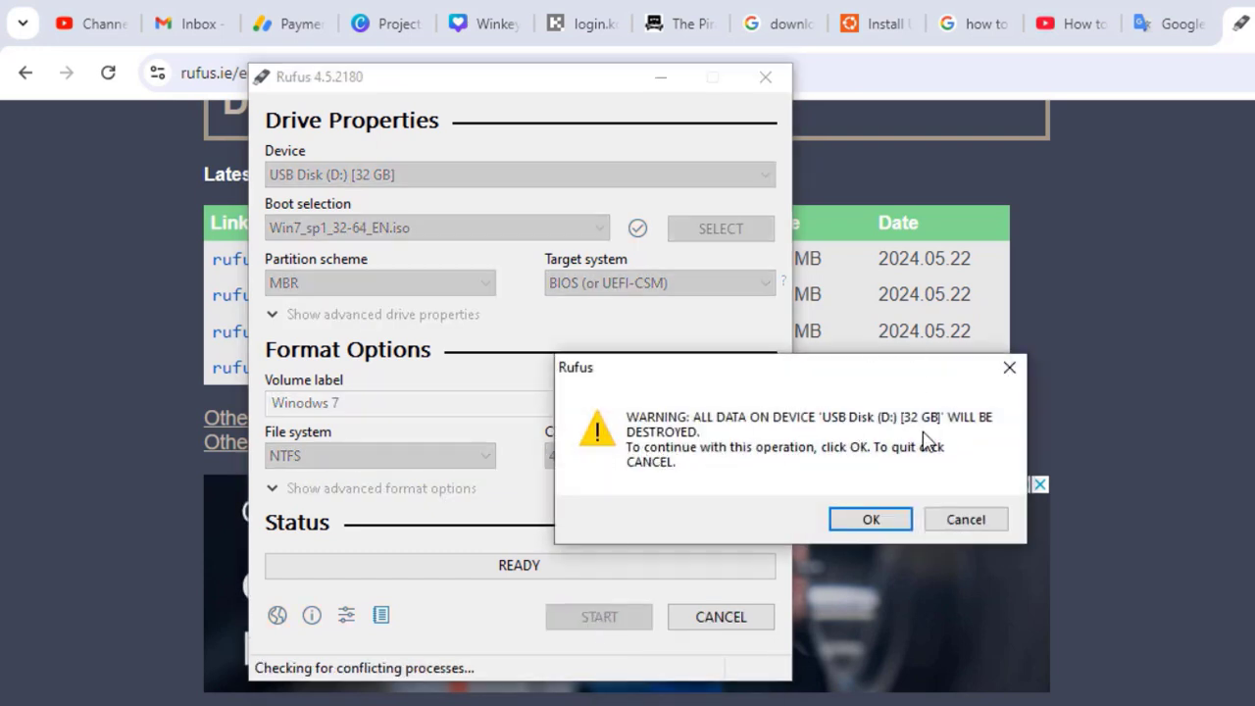
{"action": "left_click", "coordinate": [873, 522]}
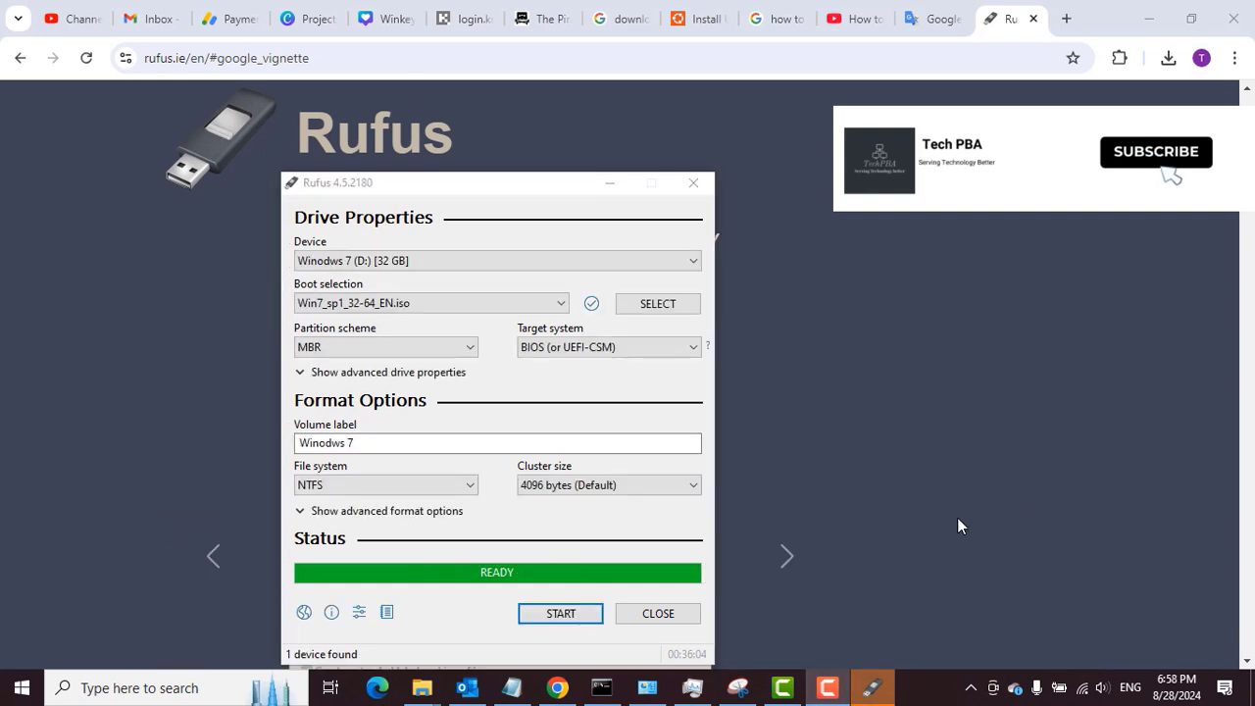
{"action": "mouse_move", "coordinate": [473, 187]}
{"action": "left_mouse_down"}
{"action": "mouse_move", "coordinate": [509, 185]}
{"action": "mouse_move", "coordinate": [485, 184]}
{"action": "left_mouse_up"}
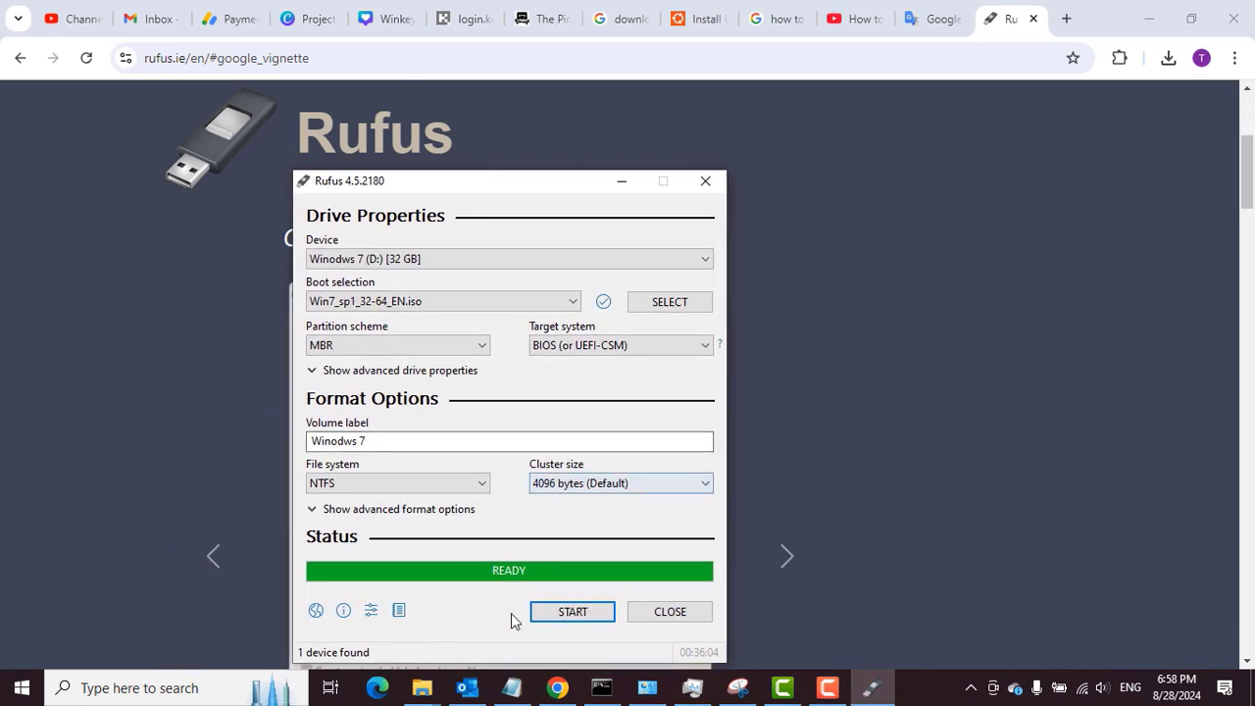
{"action": "left_click", "coordinate": [672, 614]}
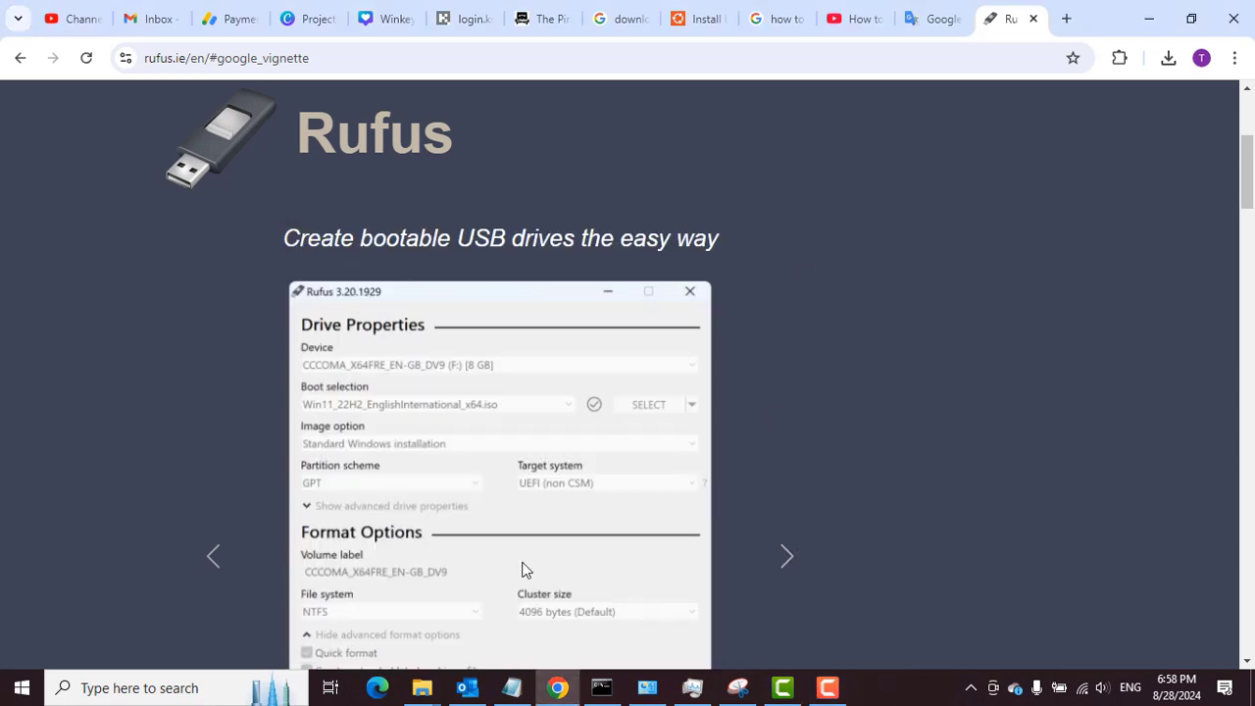
Open the Winodws 7 (D:) drive in File Explorer and examine the setup files written to it.
{"action": "mouse_move", "coordinate": [420, 696]}
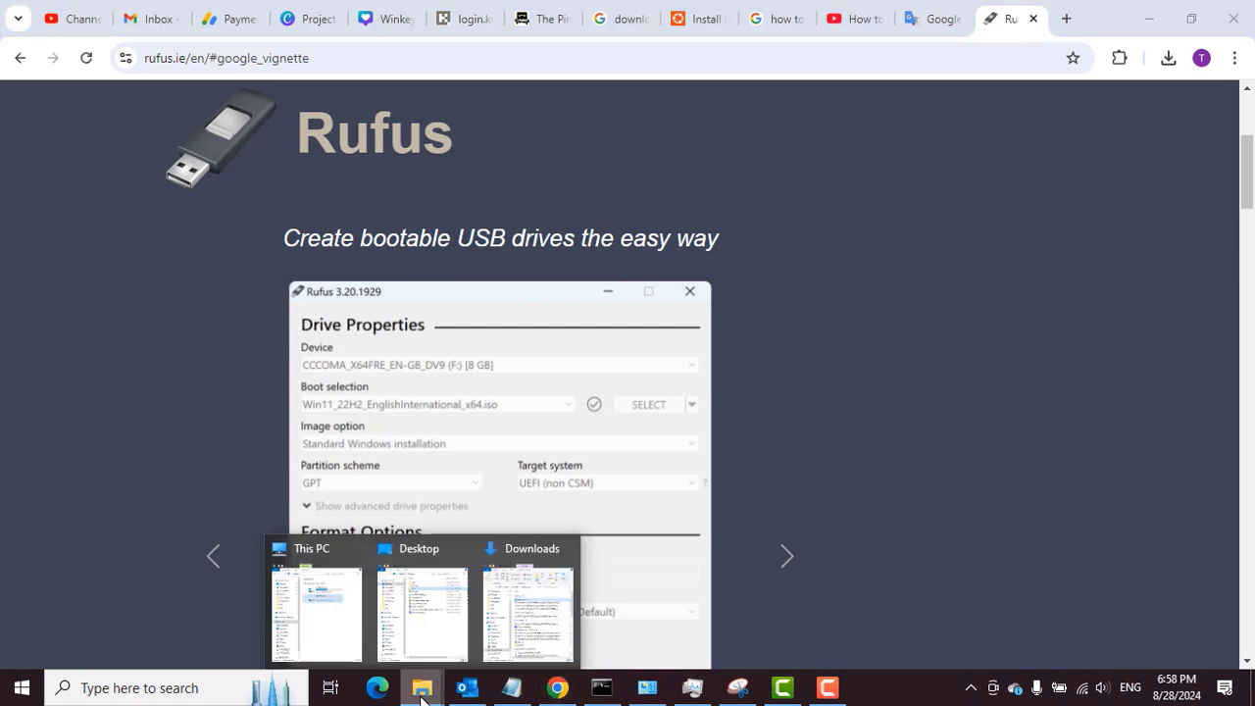
{"action": "left_click", "coordinate": [325, 633]}
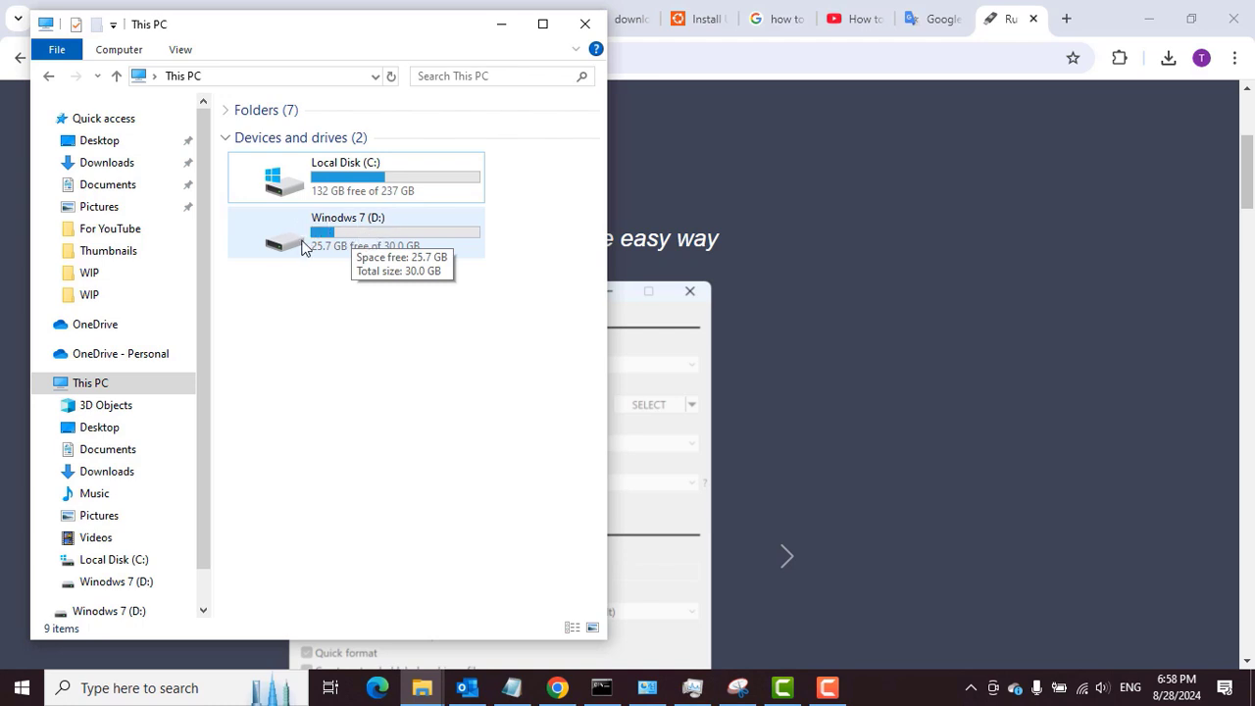
{"action": "double_click", "coordinate": [378, 245]}
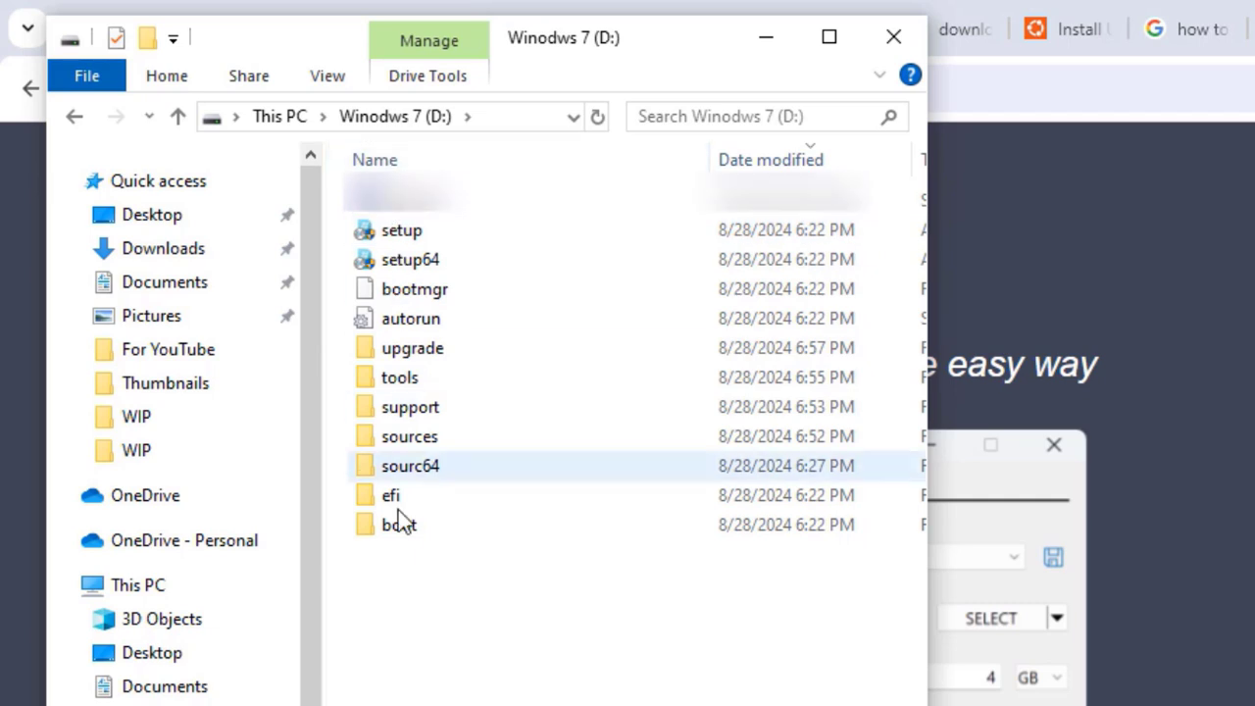
{"action": "left_click_drag", "start_coordinate": [406, 592], "coordinate": [417, 228]}
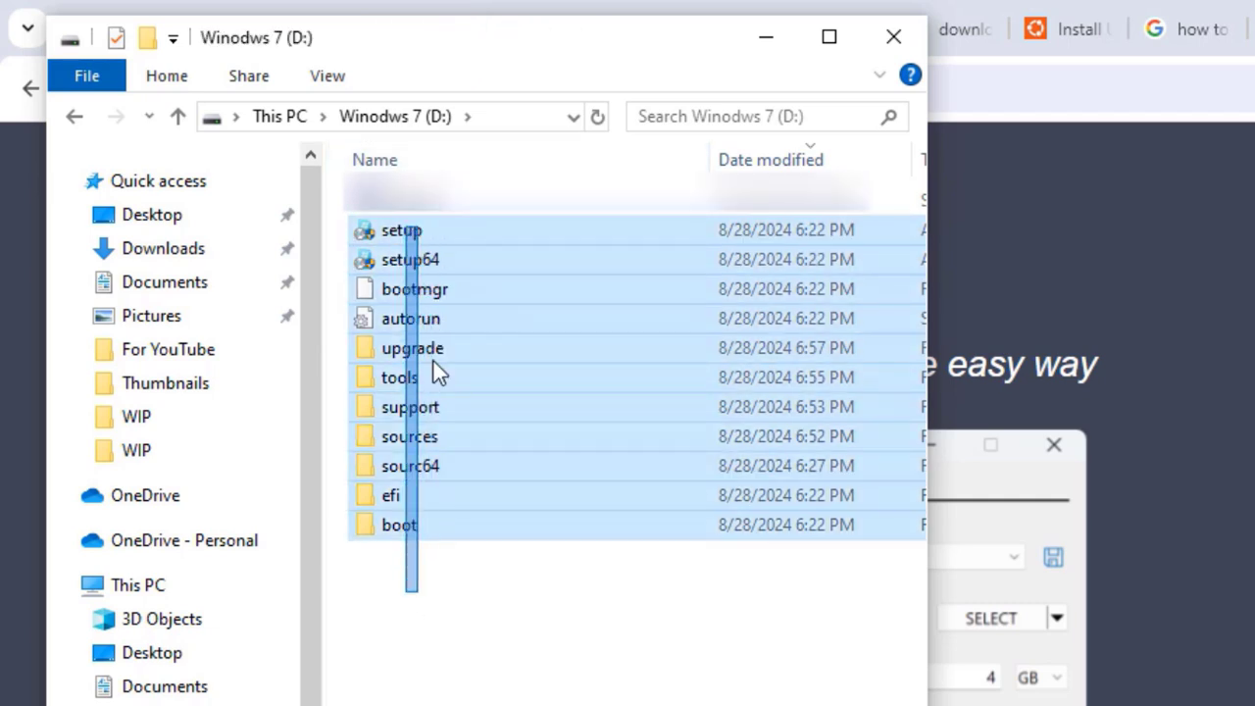